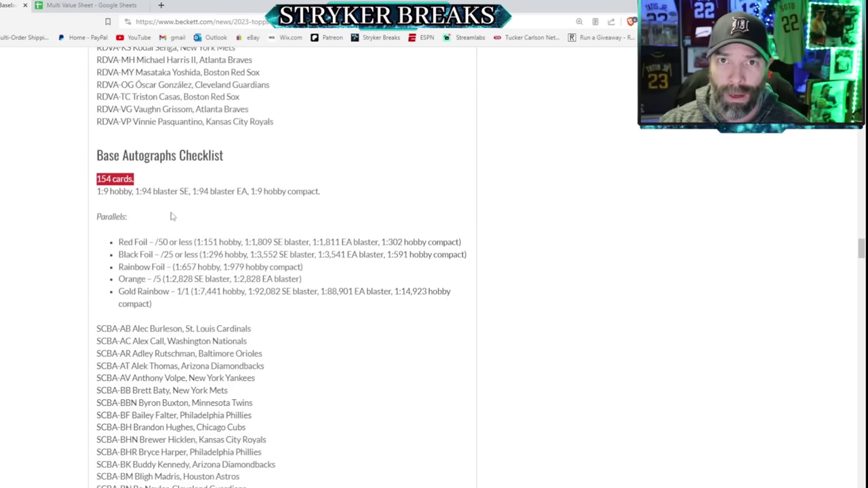
- Review the start of the Base Autographs checklist, highlighting Brett Baty, Bryce Harper, Bobby Witt Jr., Corbin Carroll and Chipper Jones
scroll(166, 227, down, 4)
drag(131, 141, 169, 141)
drag(188, 203, 137, 202)
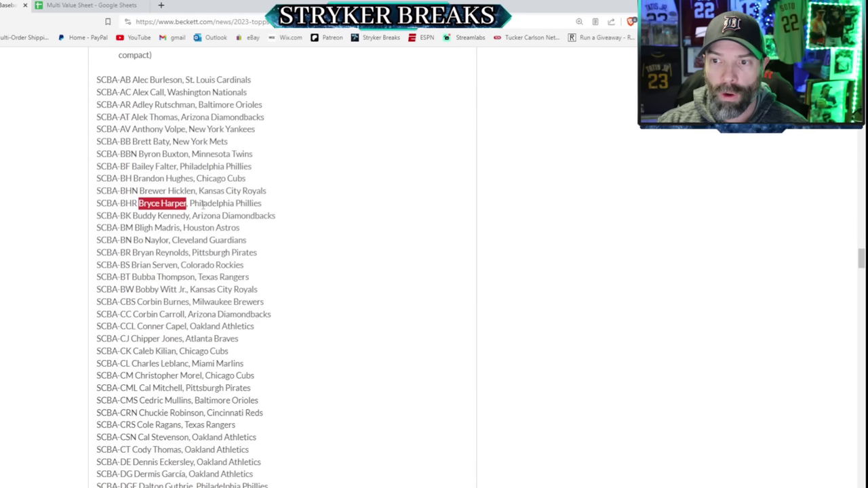
scroll(163, 203, down, 3)
drag(187, 139, 135, 139)
drag(185, 165, 133, 164)
drag(183, 189, 131, 189)
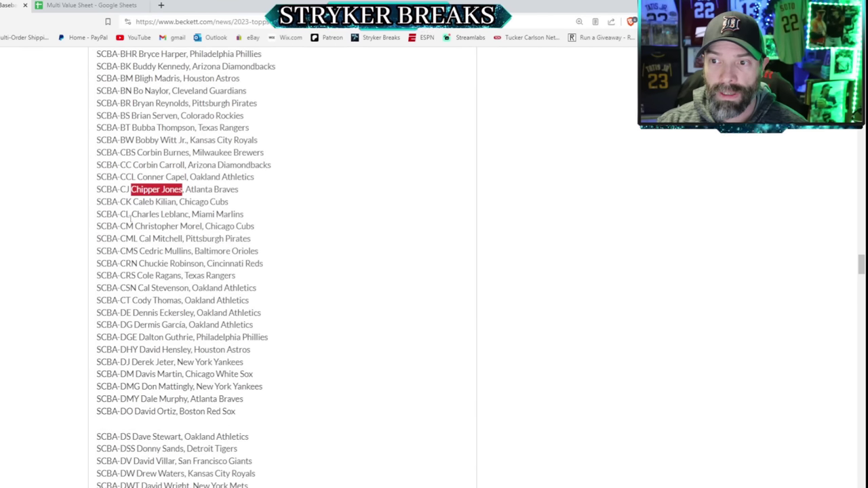
- Review the autograph entries from Christopher Morel to Frank Thomas, highlighting Dennis Eckersley, Derek Jeter, Don Mattingly through David Ortiz, and Francisco Álvarez
drag(134, 226, 201, 225)
scroll(170, 238, down, 1)
drag(132, 262, 176, 262)
drag(131, 312, 175, 312)
drag(141, 336, 134, 361)
scroll(136, 305, down, 4)
drag(131, 199, 177, 199)
drag(182, 236, 131, 236)
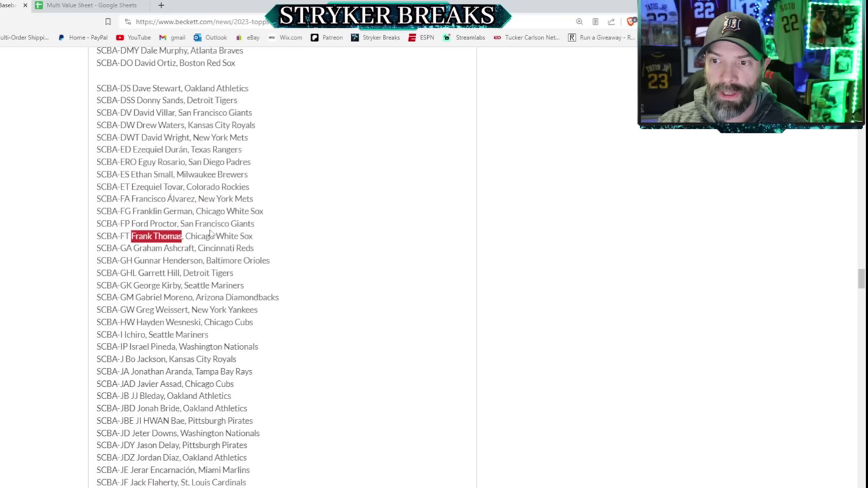
- Review the autograph entries from Gunnar Henderson to Juan Soto, highlighting Ichiro, Bo Jackson, Josh Jung, José Ramírez and Julio Rodríguez
drag(202, 260, 134, 260)
scroll(120, 285, down, 3)
drag(145, 135, 124, 135)
drag(169, 160, 125, 160)
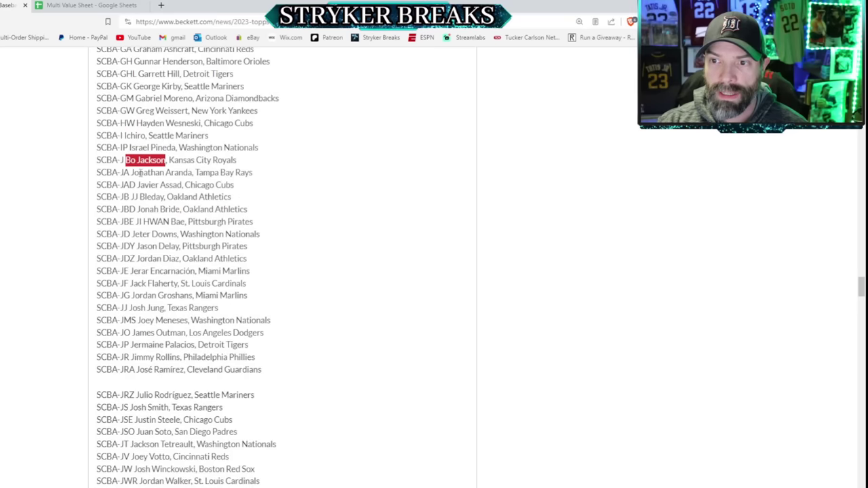
drag(128, 308, 164, 308)
drag(185, 369, 136, 369)
drag(195, 395, 136, 394)
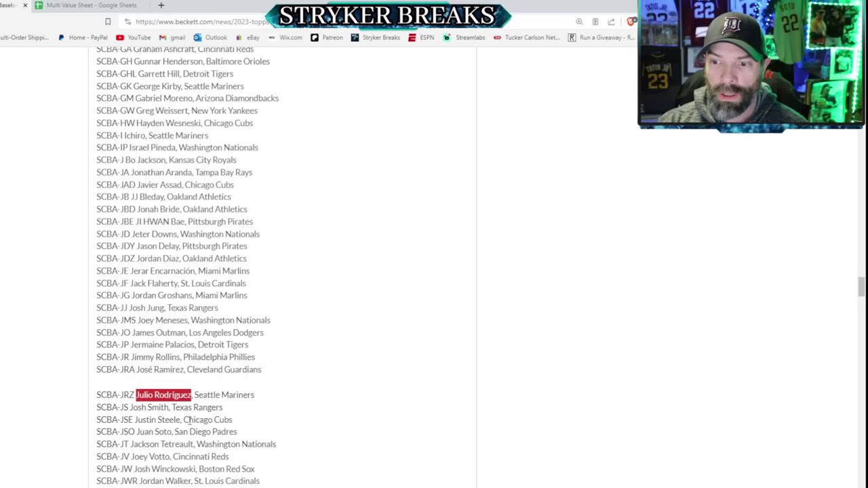
drag(164, 432, 137, 431)
- Review the autograph entries from Jordan Walker to Mike Trout, highlighting Kodai Senga and Michael Harris II as well
scroll(191, 305, down, 4)
drag(139, 232, 191, 232)
drag(138, 318, 182, 319)
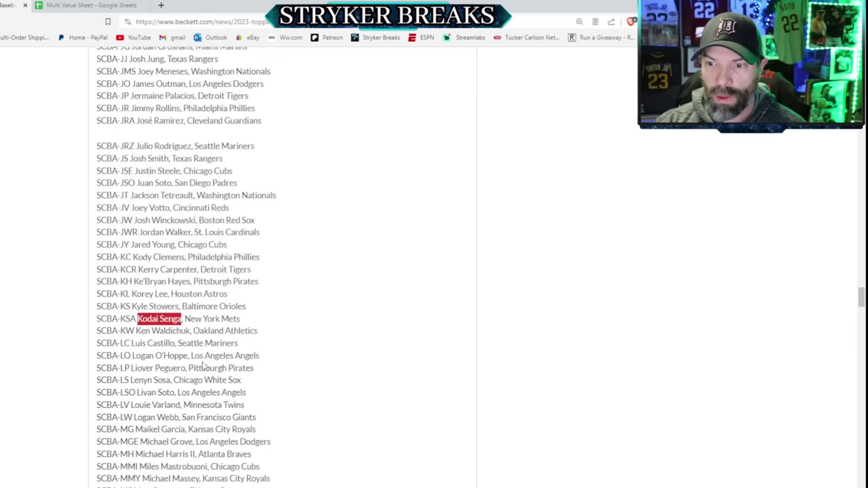
drag(135, 453, 195, 454)
scroll(194, 339, down, 4)
drag(139, 241, 179, 241)
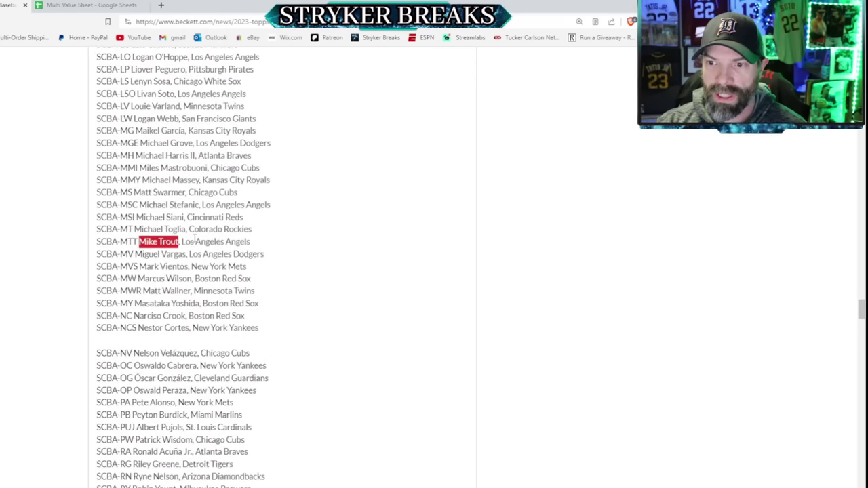
- Review the autograph entries from Pete Alonso to Shohei Ohtani, highlighting Albert Pujols through Ronald Acuña Jr., Riley Greene and Robin Yount
scroll(195, 272, down, 2)
drag(132, 302, 175, 302)
drag(136, 327, 133, 351)
drag(179, 365, 133, 365)
drag(176, 389, 132, 390)
scroll(234, 366, down, 5)
drag(133, 201, 183, 202)
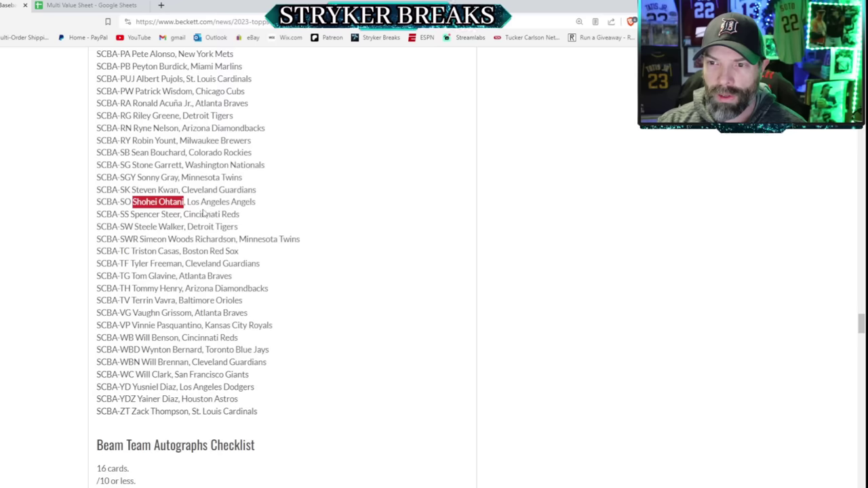
- Highlight Triston Casas, Vaughn Grissom, Tom Glavine and Will Clark among the last base autographs, and return to the checklist's heading
drag(180, 251, 132, 251)
drag(193, 314, 133, 312)
drag(177, 276, 131, 276)
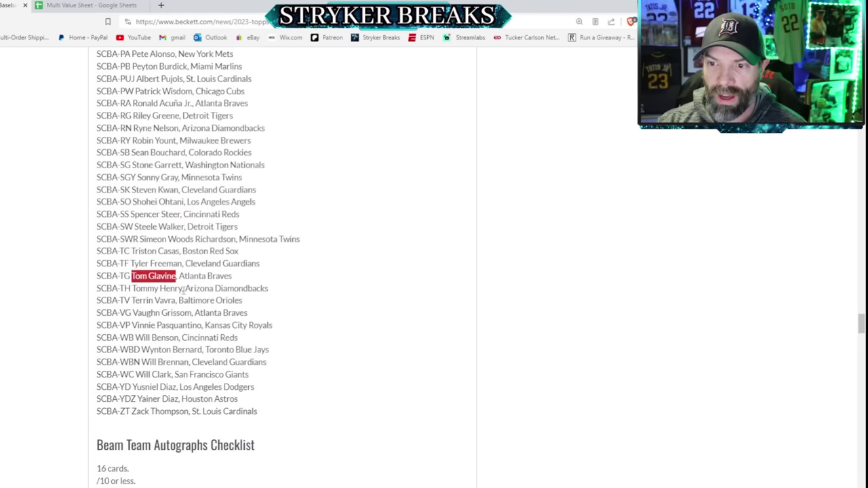
drag(173, 374, 133, 374)
scroll(352, 335, up, 20)
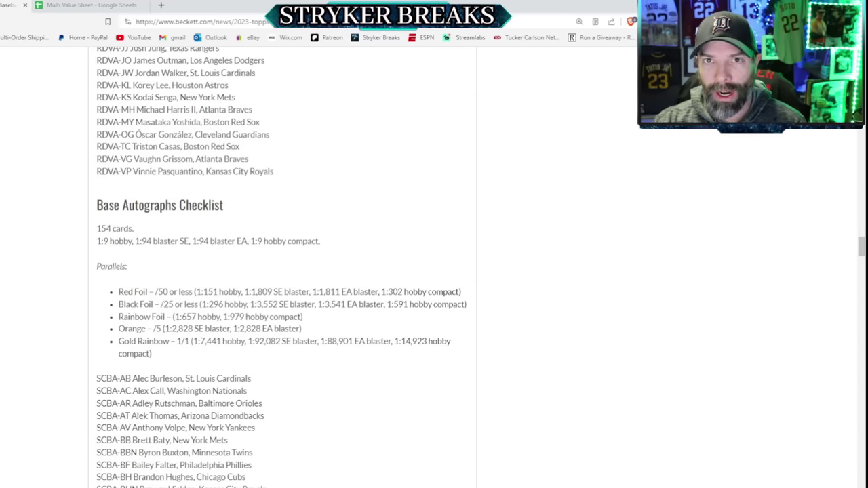
- Switch to the Multi Value Sheet in Google Sheets and compare the box prices of the Hobby, Blaster and Compact formats
key(ctrl+Tab)
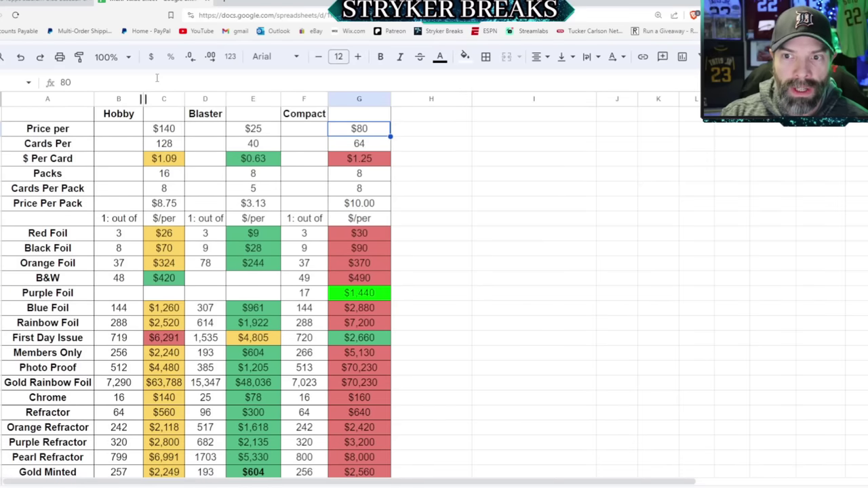
click(122, 116)
click(214, 118)
click(285, 119)
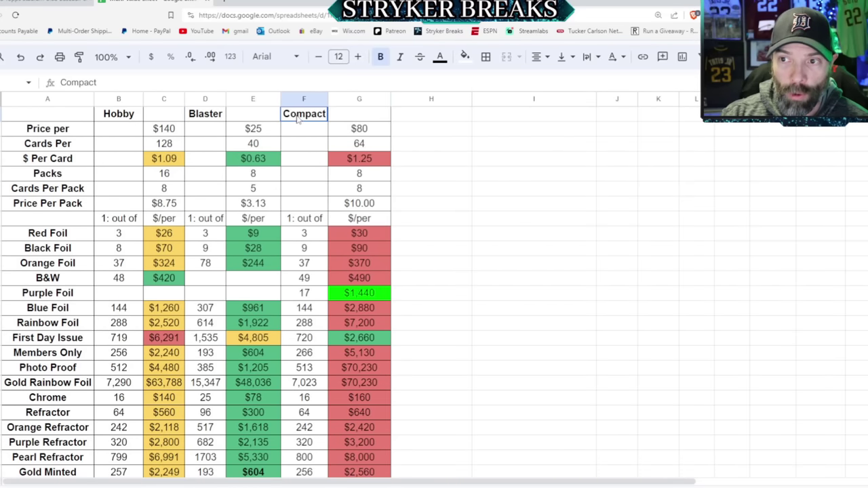
click(181, 133)
click(255, 134)
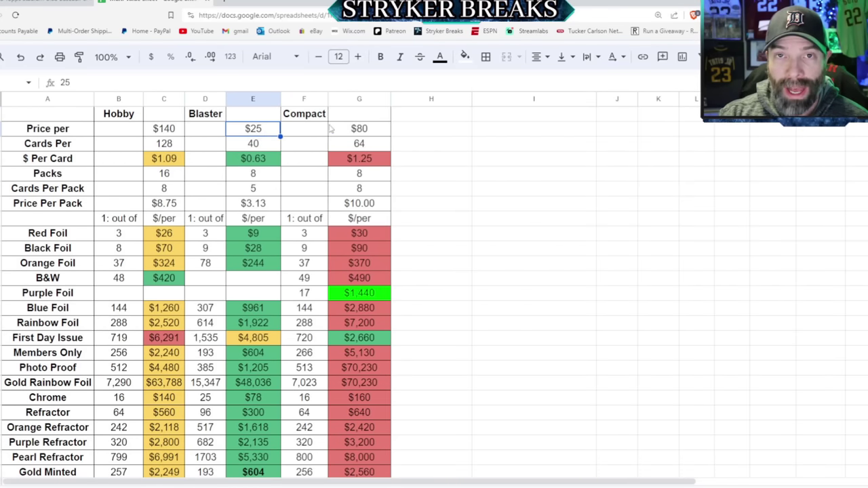
click(357, 131)
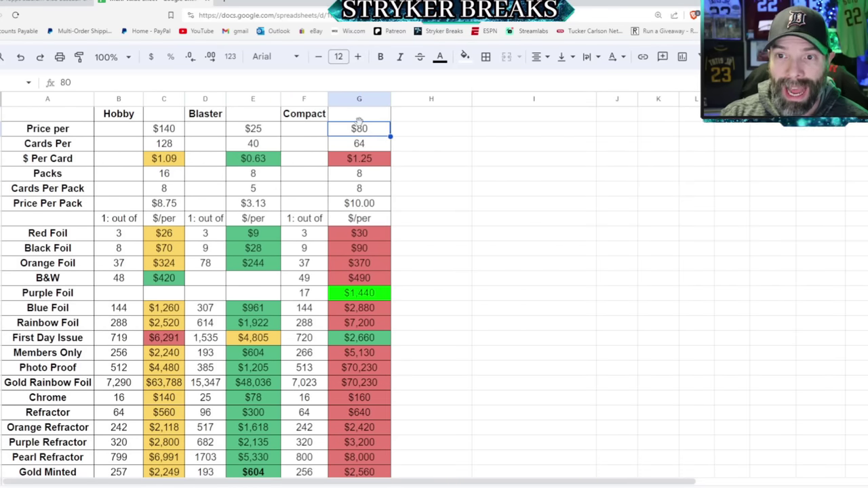
- Compare the number of cards per box and the cost per card across the formats, and recheck the Blaster price
click(179, 149)
click(262, 150)
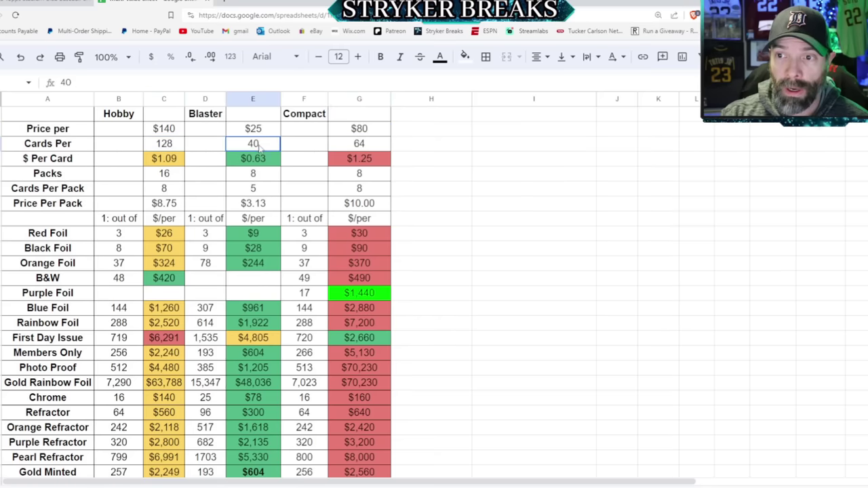
click(366, 149)
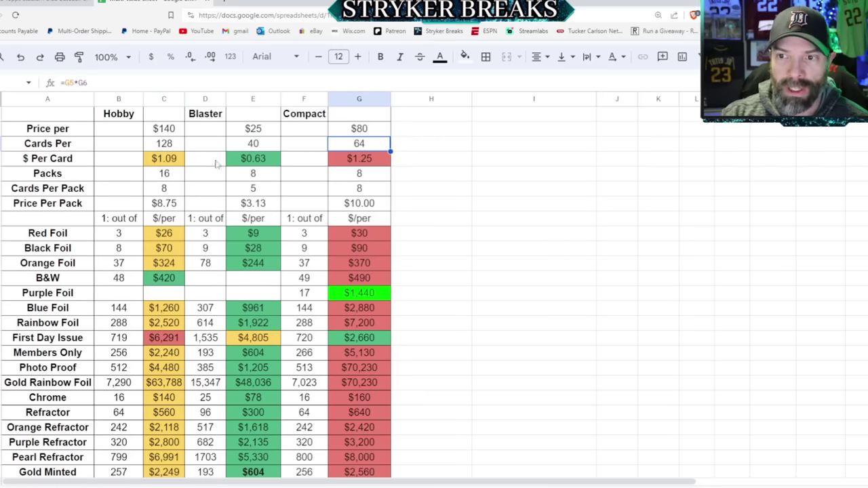
click(272, 162)
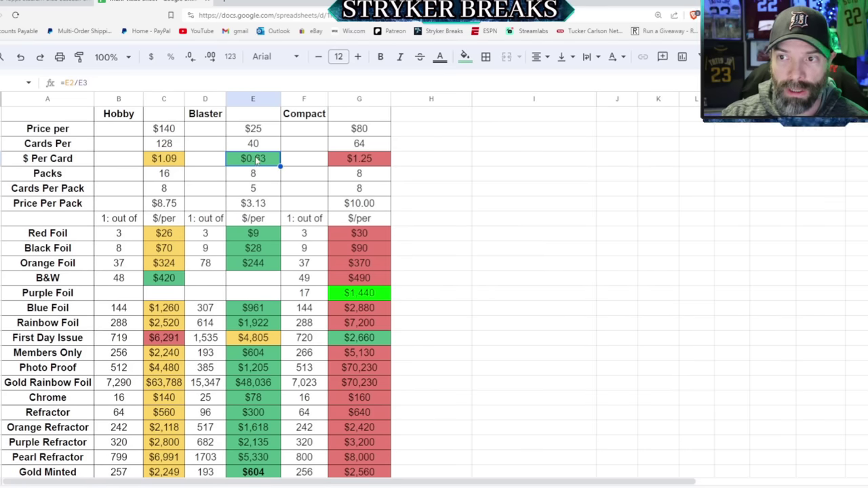
click(369, 161)
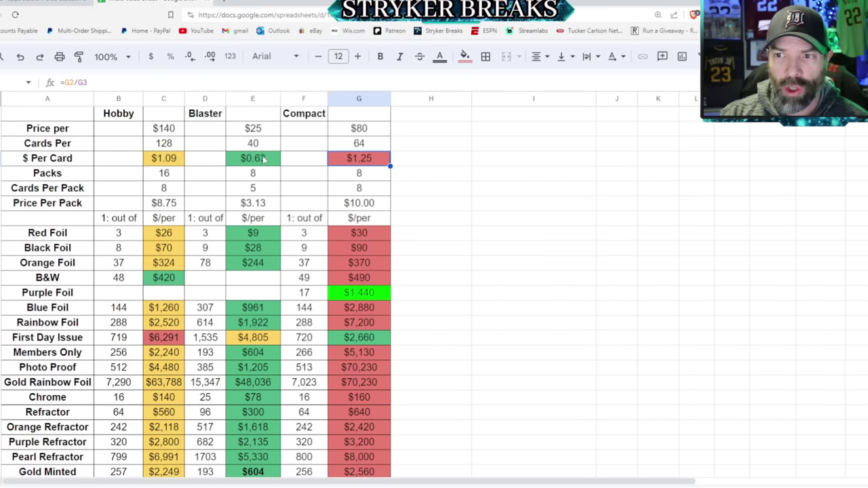
click(268, 129)
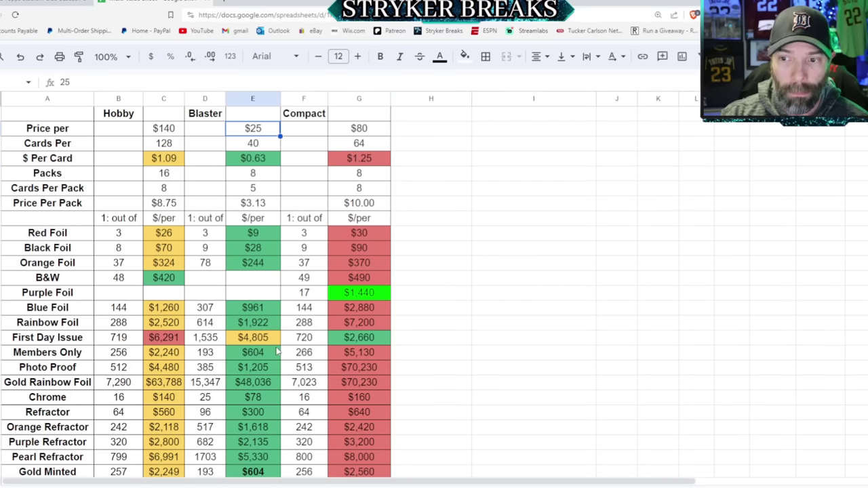
- Examine the Gold Minted, Beam Team and Goin Yard rows further down the value sheet
scroll(257, 252, down, 1)
scroll(254, 252, down, 1)
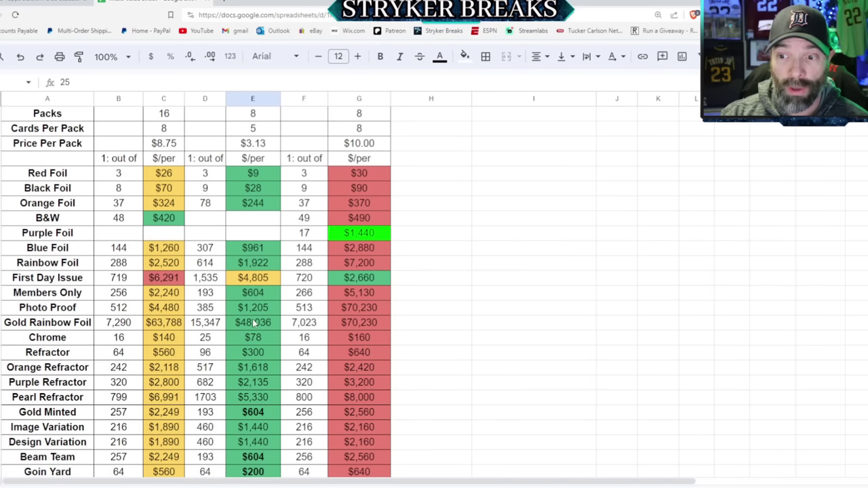
scroll(252, 319, down, 1)
click(81, 383)
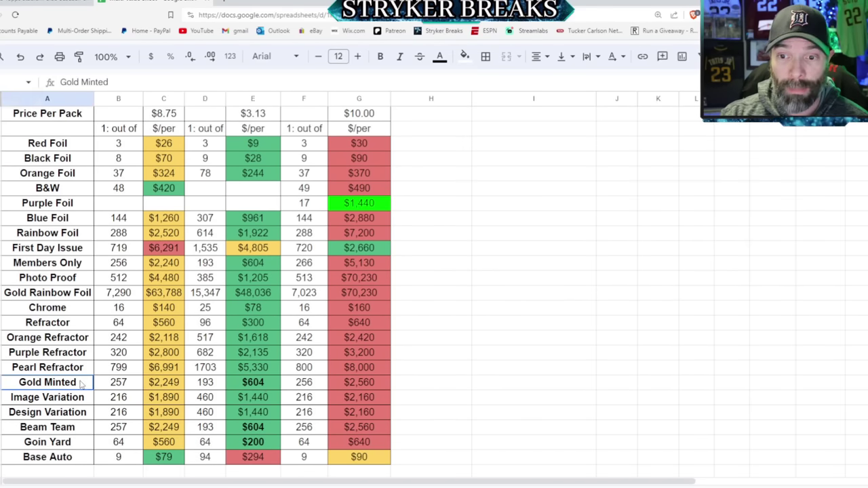
click(80, 430)
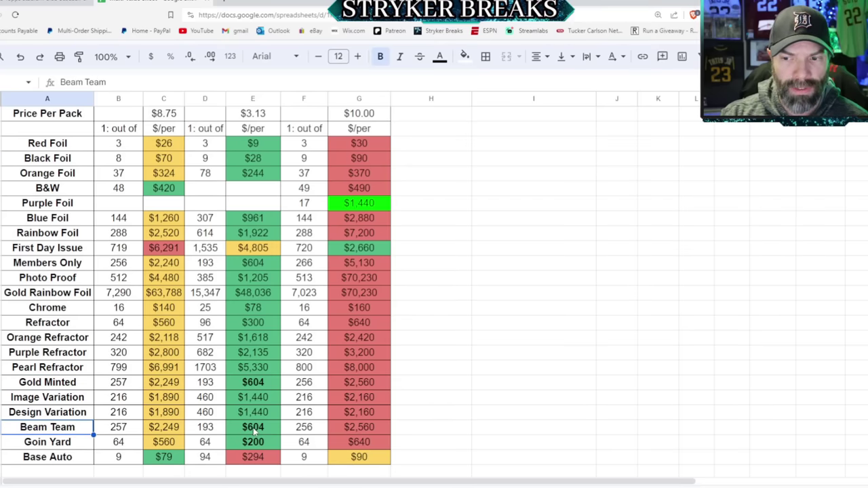
click(71, 445)
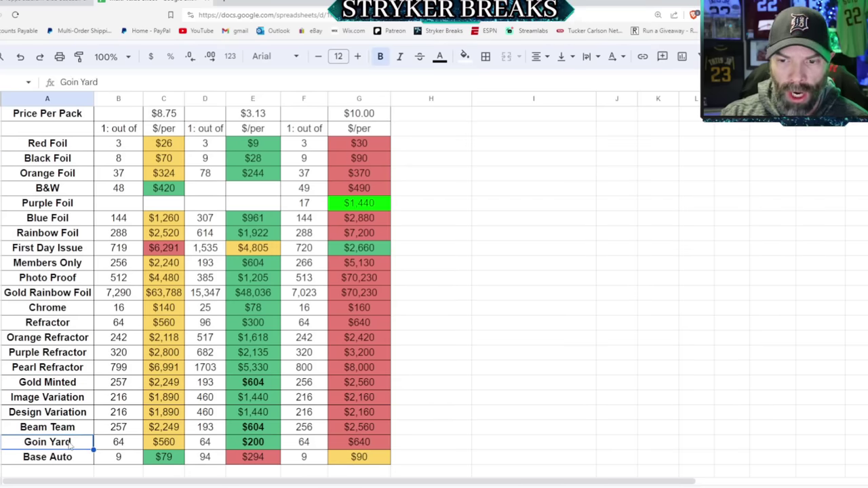
- Compare the cost of pulling a Base Auto from Blaster, Hobby and Compact boxes
click(245, 459)
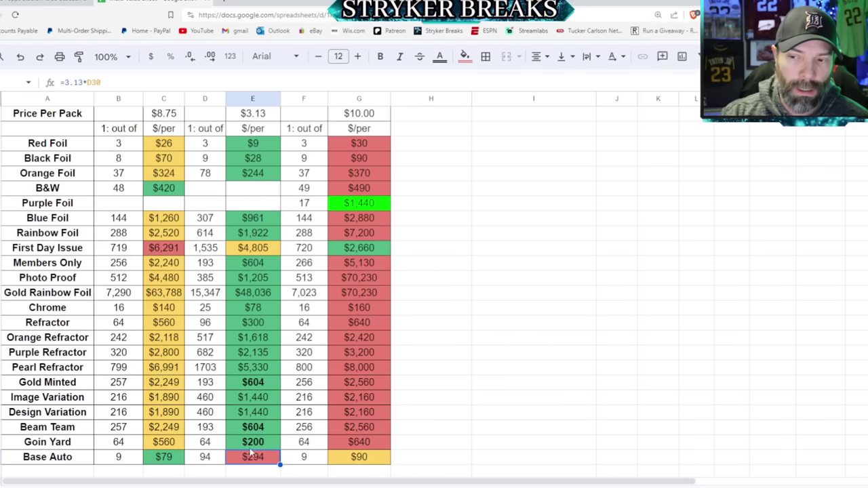
click(163, 459)
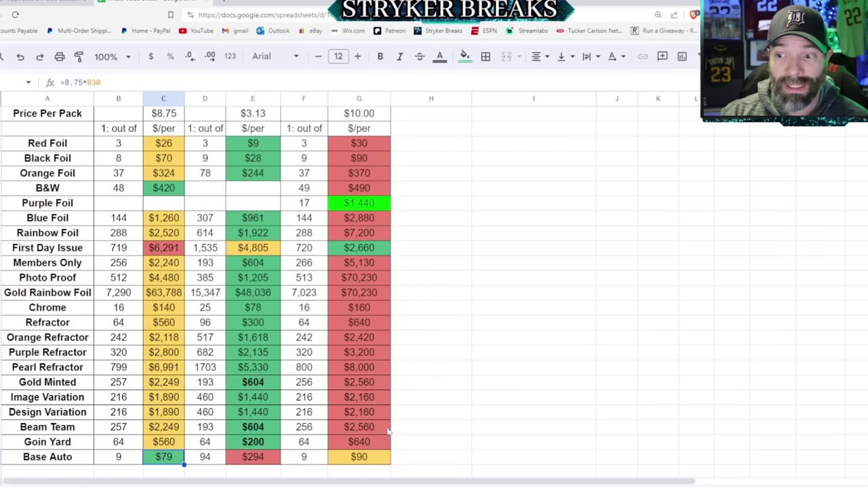
click(270, 459)
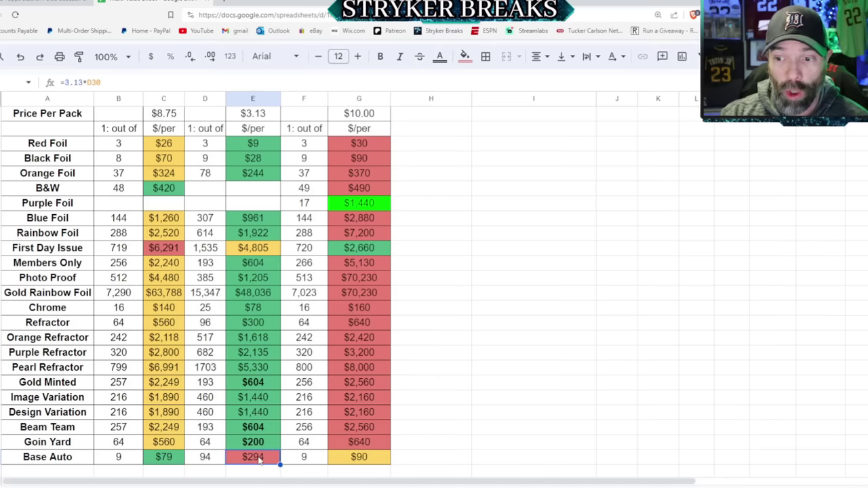
click(368, 461)
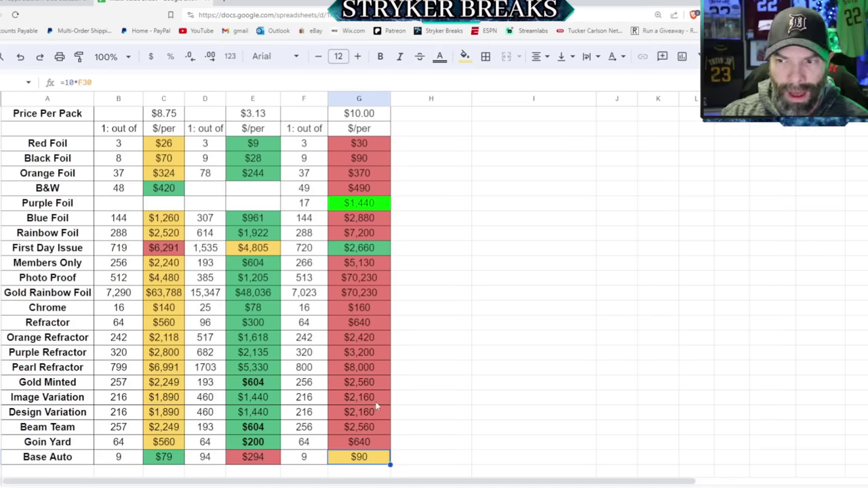
- Examine the First Day Issue and Purple Foil costs for Compact, and compare the B&W cost between Hobby and Compact
click(75, 248)
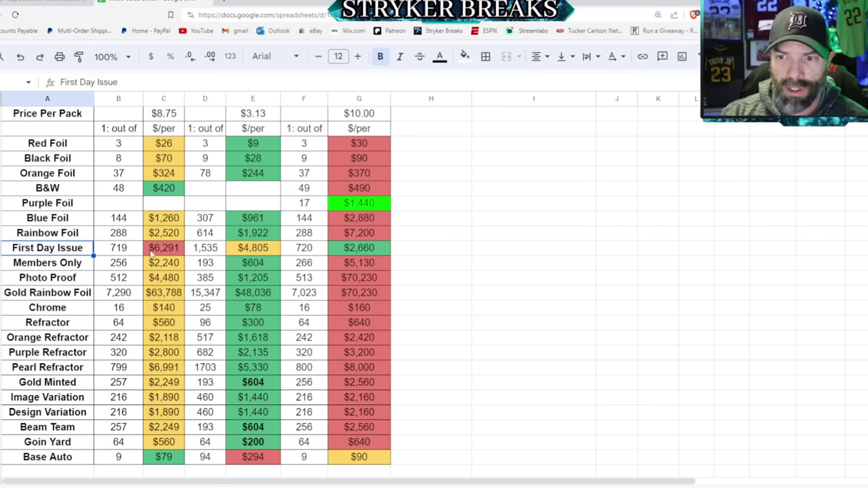
click(371, 249)
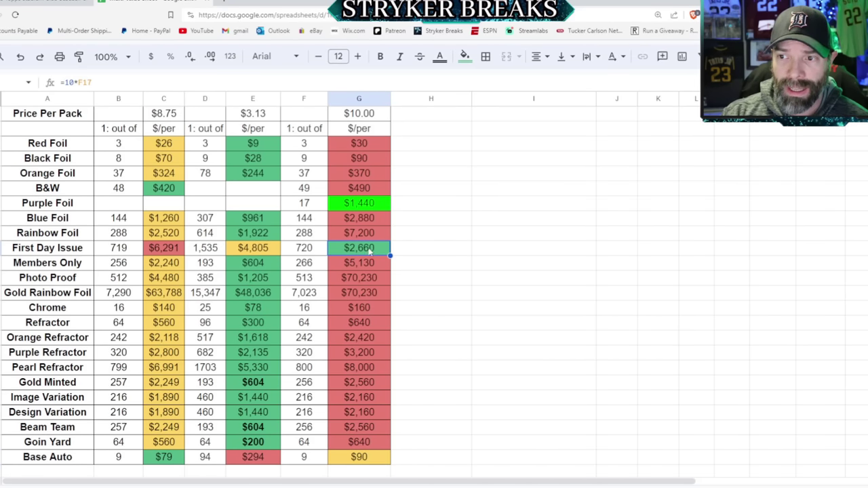
click(354, 211)
scroll(353, 212, up, 2)
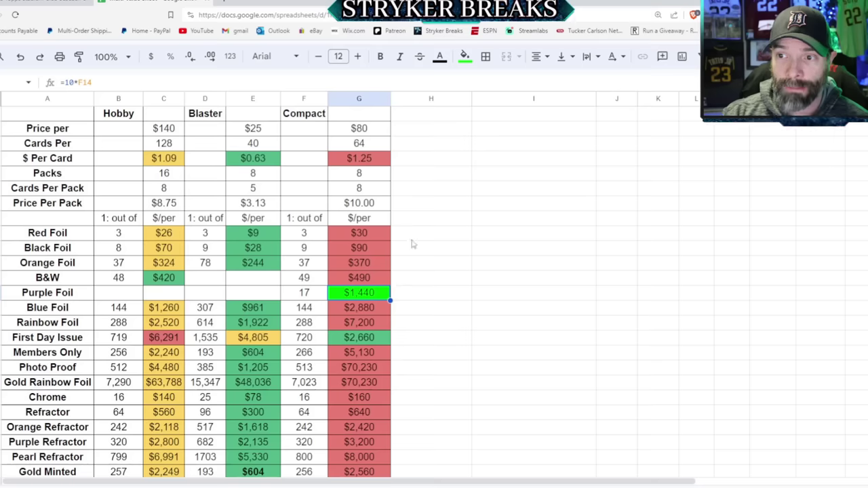
click(172, 277)
click(357, 282)
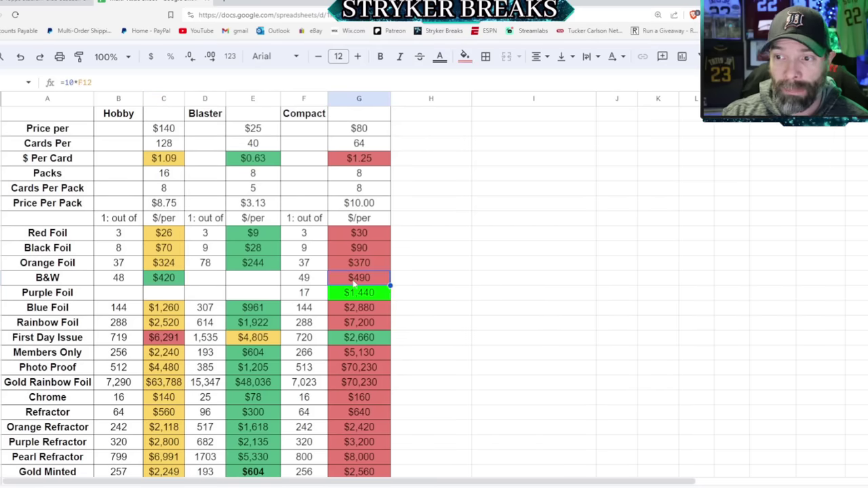
- Weigh the Blaster format's cost per card against the Compact format and its exclusive Purple Foil
click(213, 117)
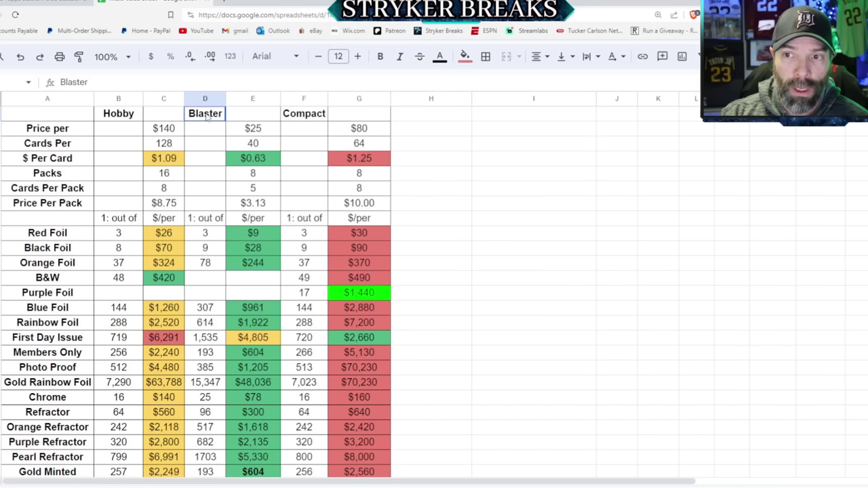
click(359, 292)
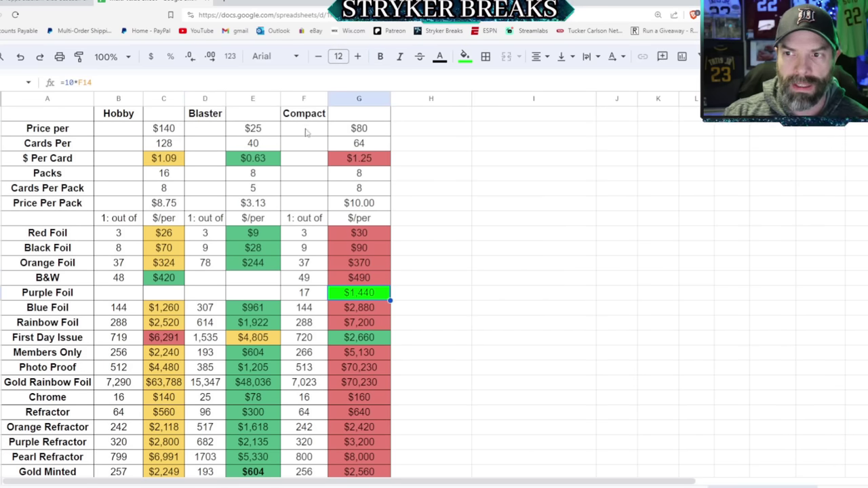
click(254, 161)
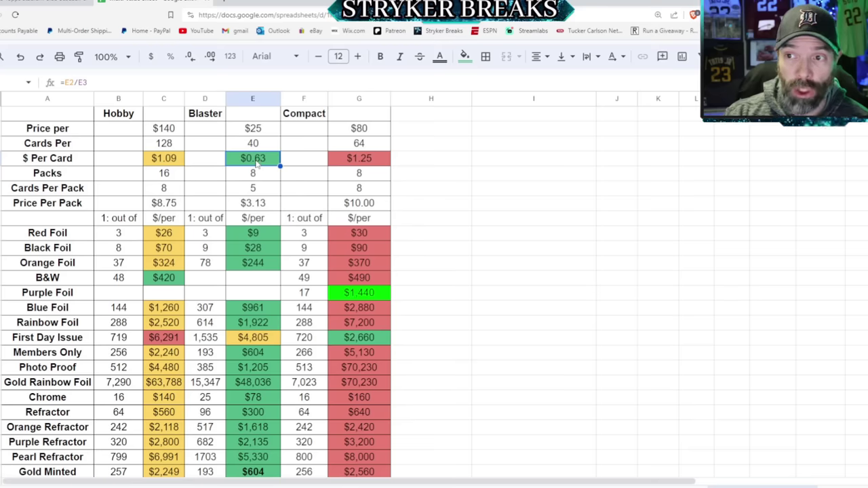
click(289, 119)
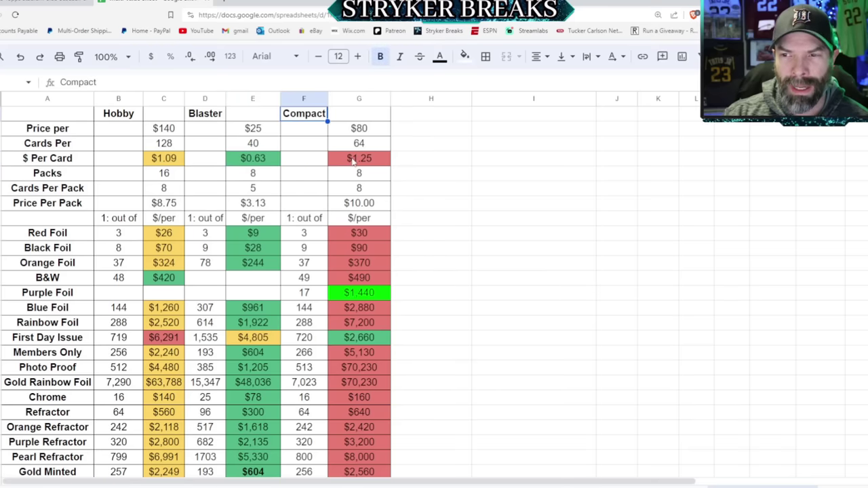
- Compare the Compact box's price and its Pearl Refractor odds with those of the Hobby box
click(373, 135)
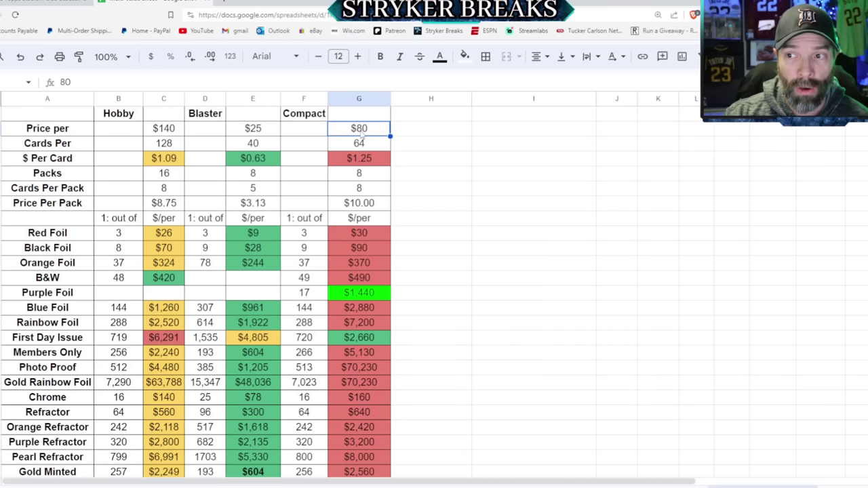
click(304, 445)
click(126, 448)
click(121, 462)
click(299, 461)
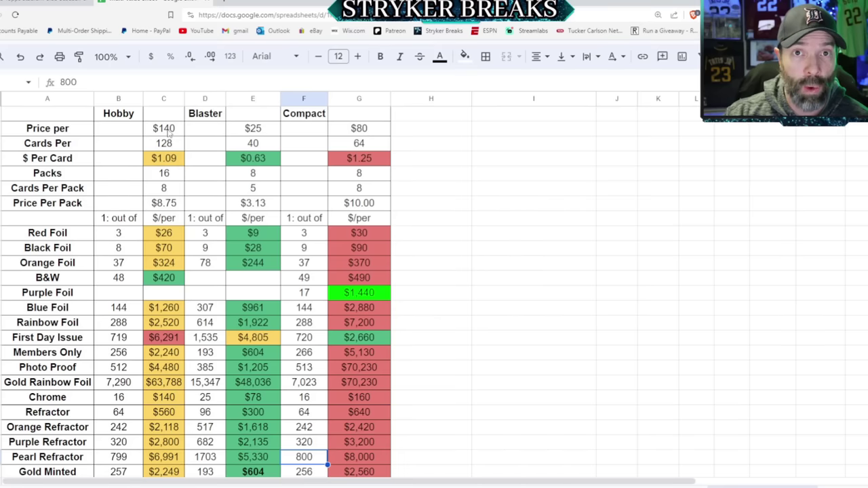
click(316, 117)
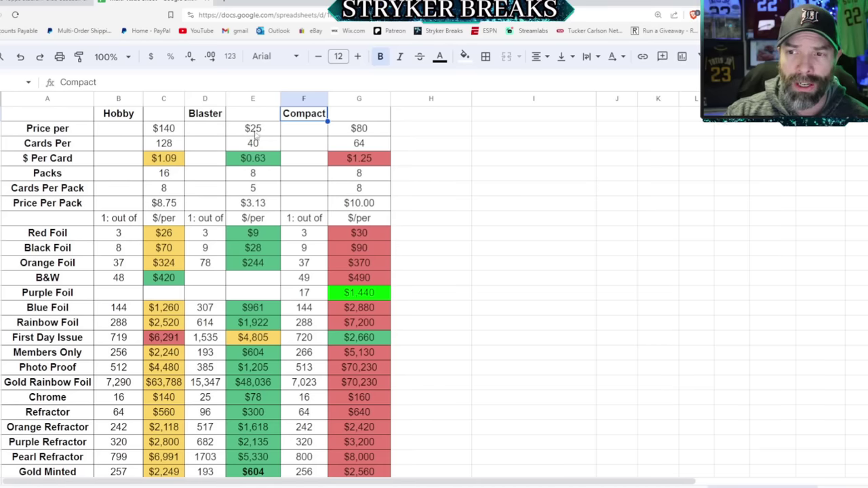
- Examine the Purple column's total boxes in the production table, and compare its total cases with the CFPRO column
scroll(254, 136, down, 3)
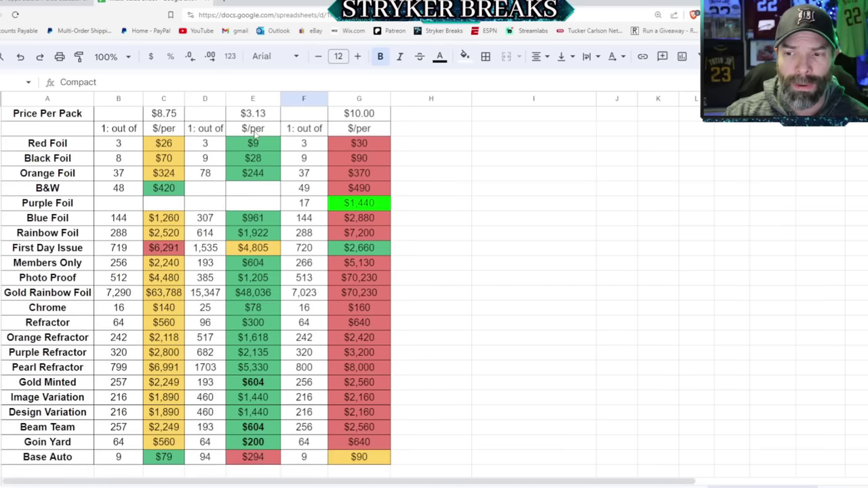
scroll(247, 152, down, 4)
click(359, 290)
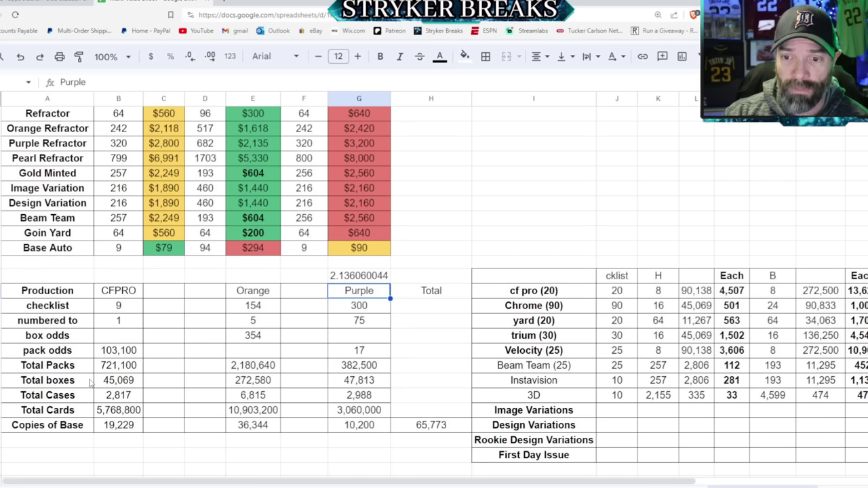
click(363, 384)
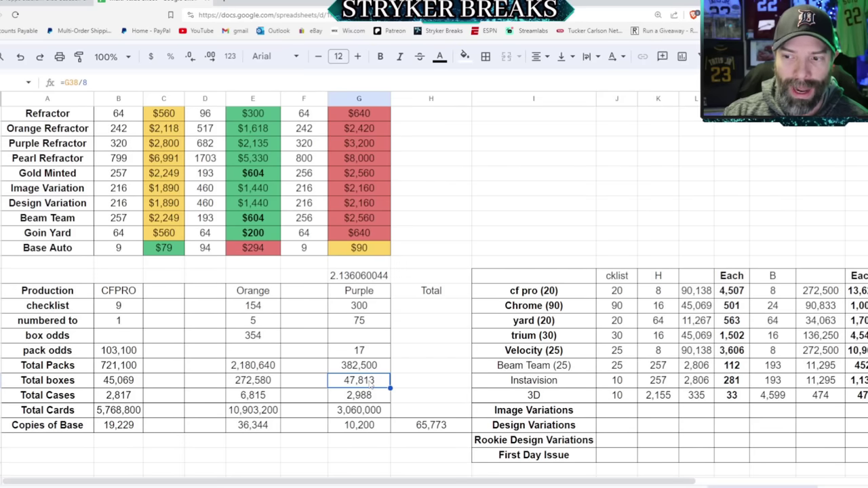
click(353, 401)
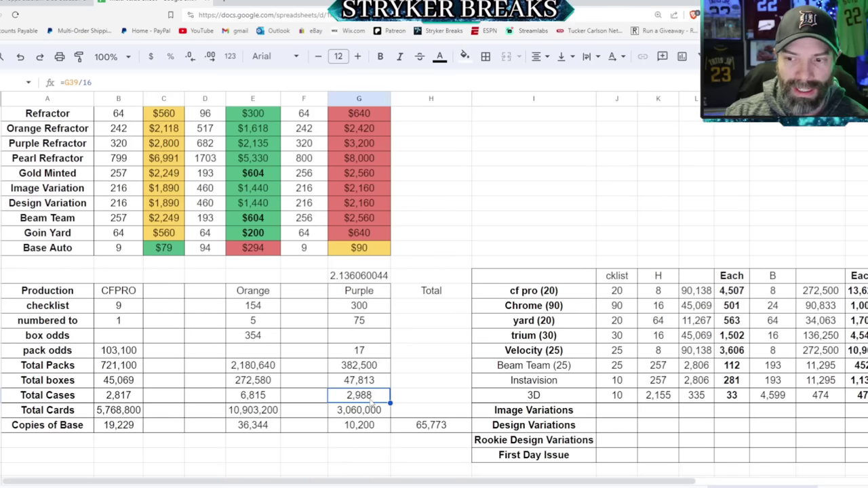
click(126, 399)
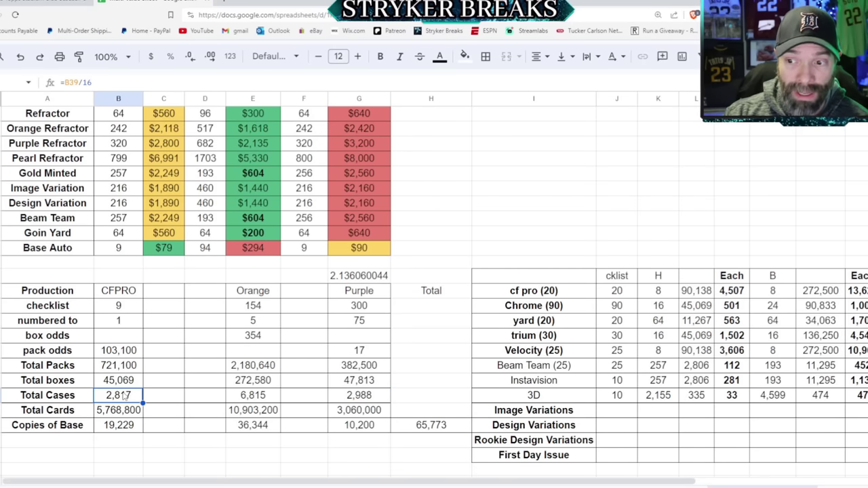
- Compare total cards for Purple and CFPRO, and check CFPRO's copies of base against the combined total
click(358, 414)
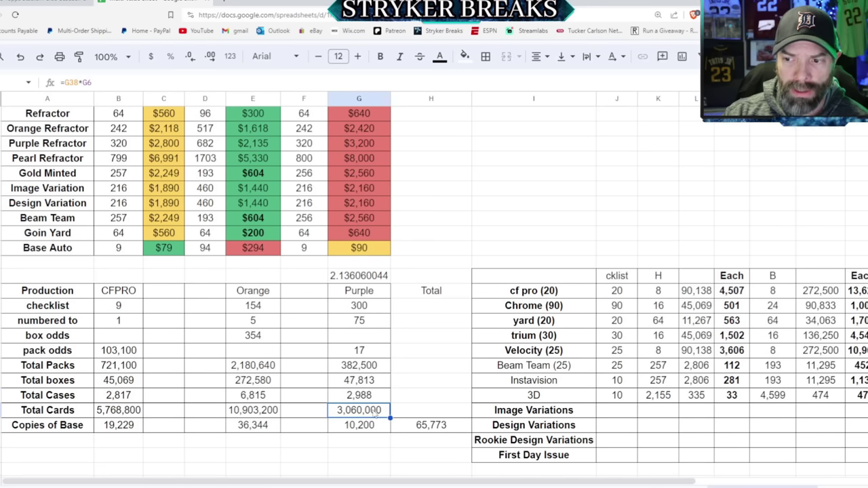
click(117, 412)
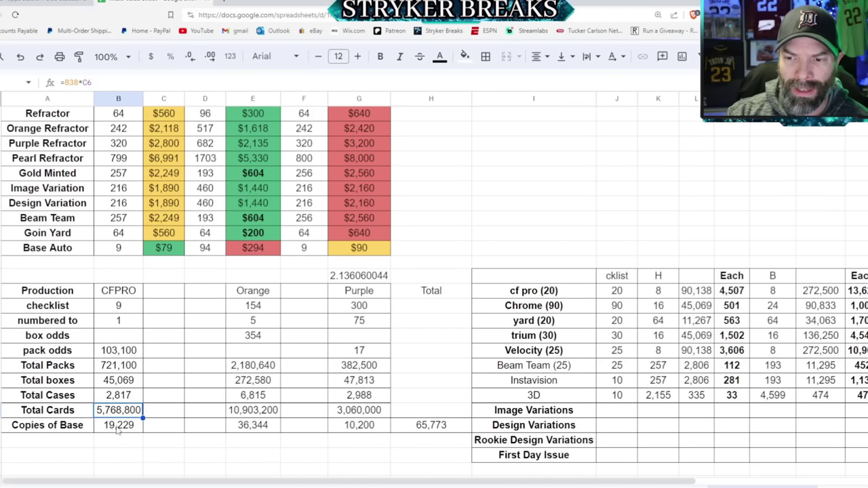
click(117, 427)
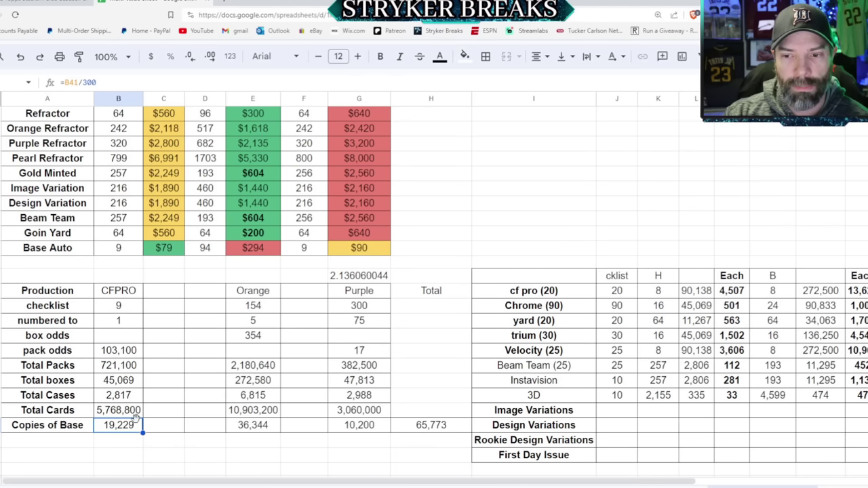
click(443, 431)
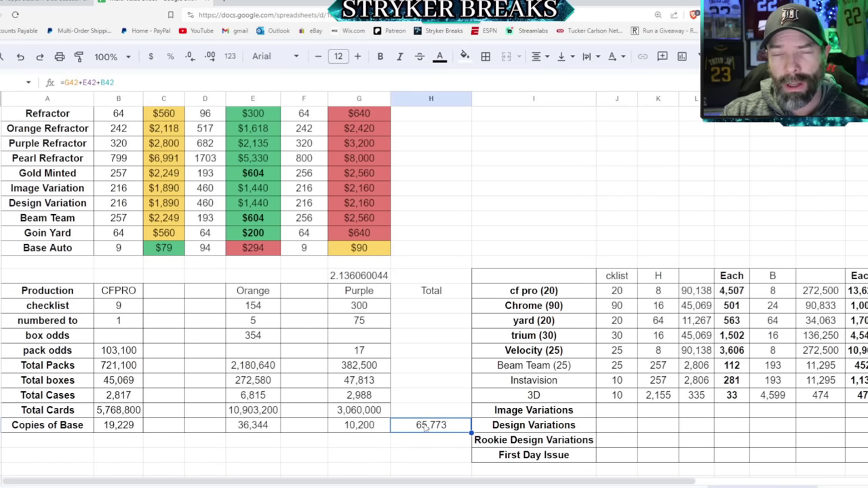
- Examine the Total Each figures for the cf pro, Chrome and yard inserts in the insert production table
scroll(333, 247, right, 5)
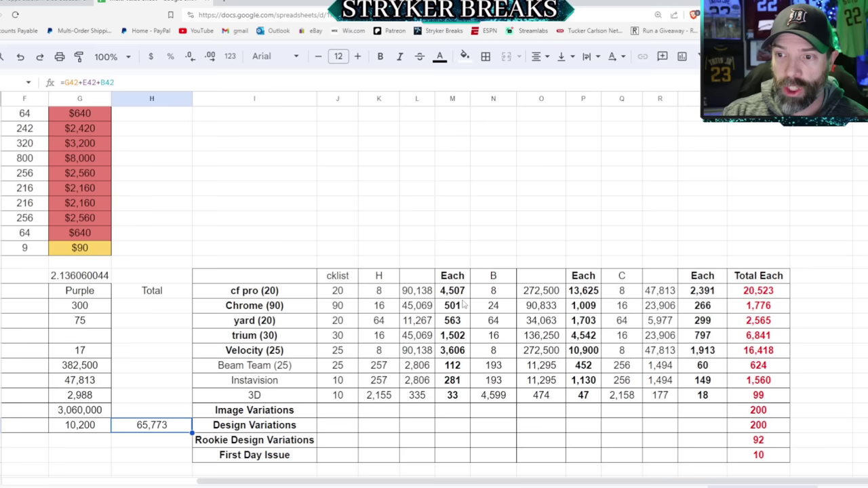
click(268, 290)
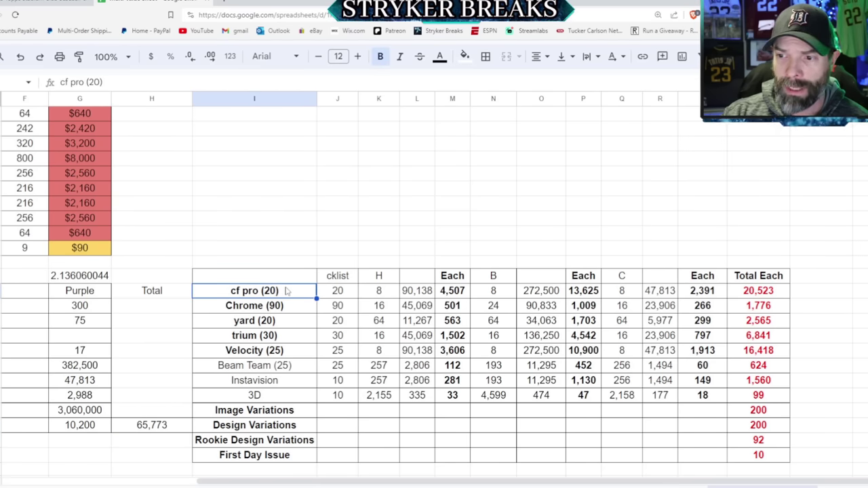
click(258, 355)
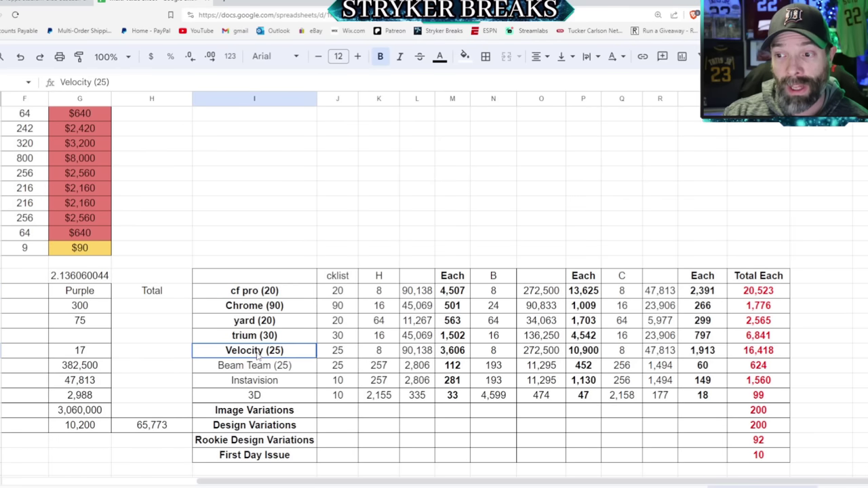
click(268, 291)
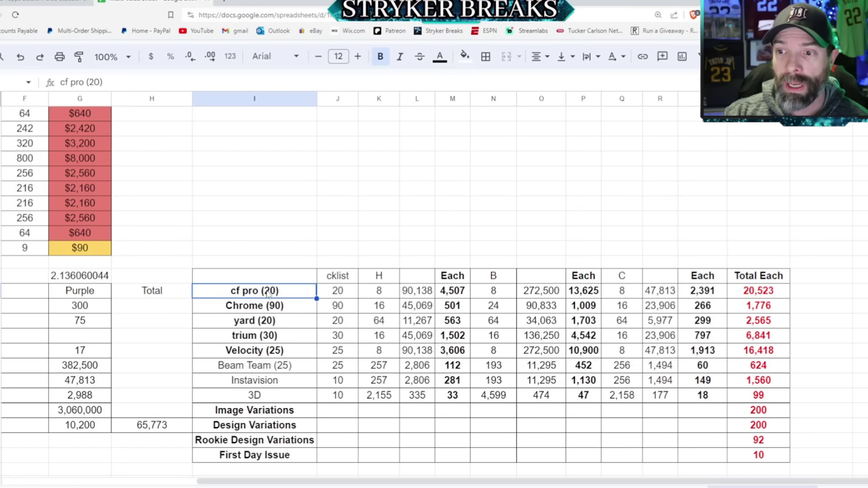
click(778, 293)
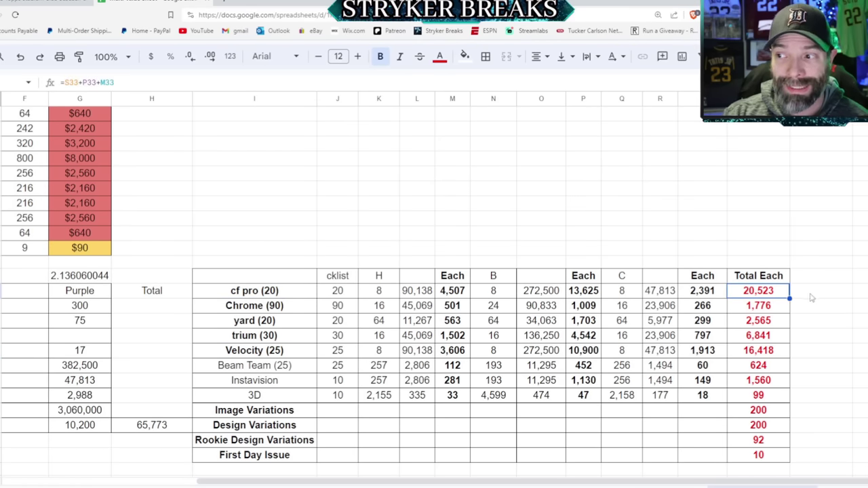
click(281, 310)
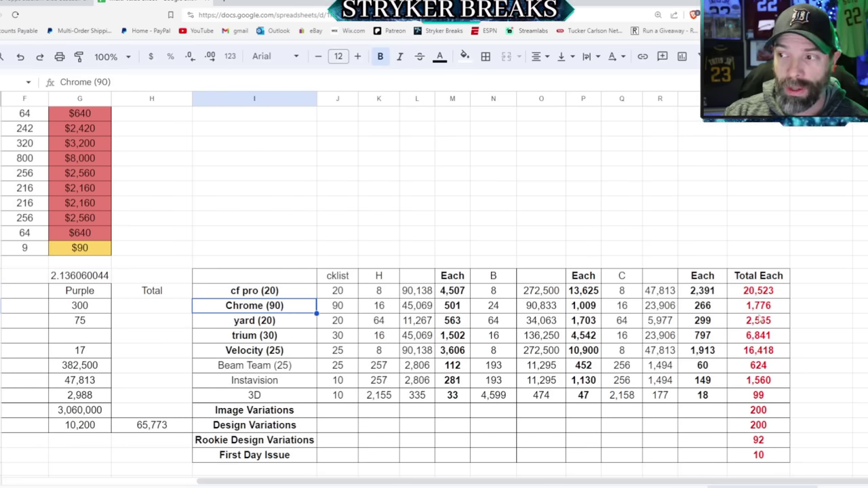
click(773, 309)
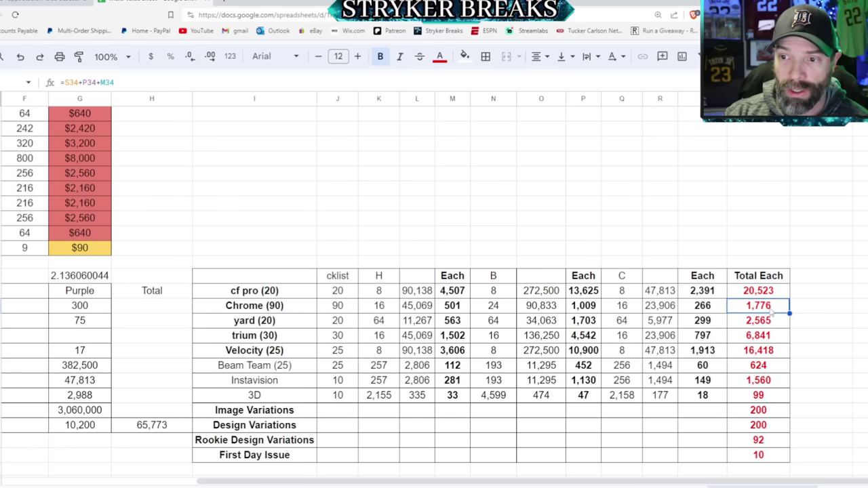
click(280, 325)
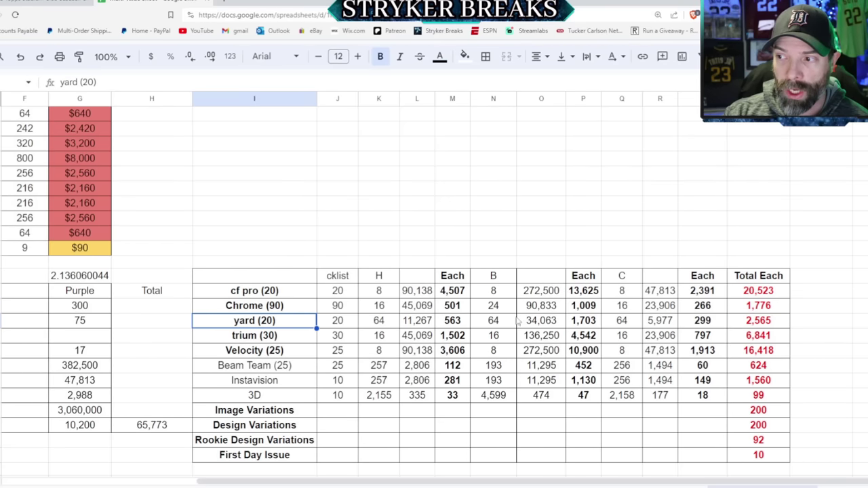
click(769, 327)
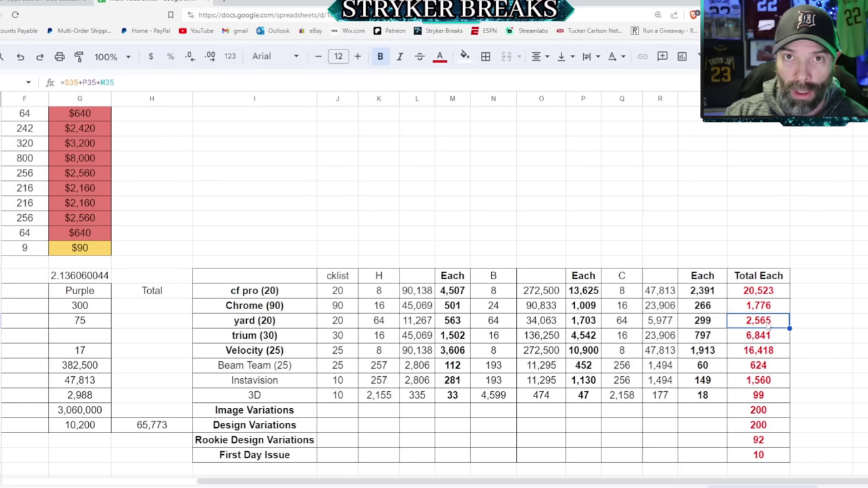
- Compare the Total Each figures of the trium and Velocity inserts
click(292, 339)
click(759, 336)
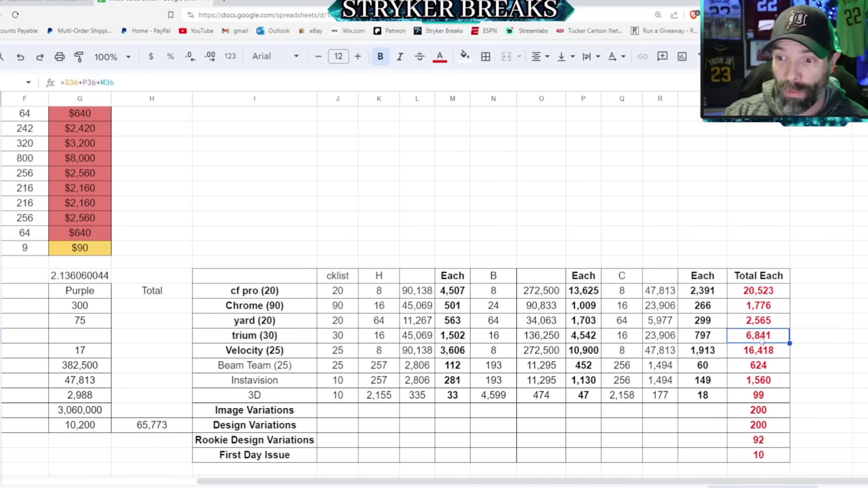
click(292, 353)
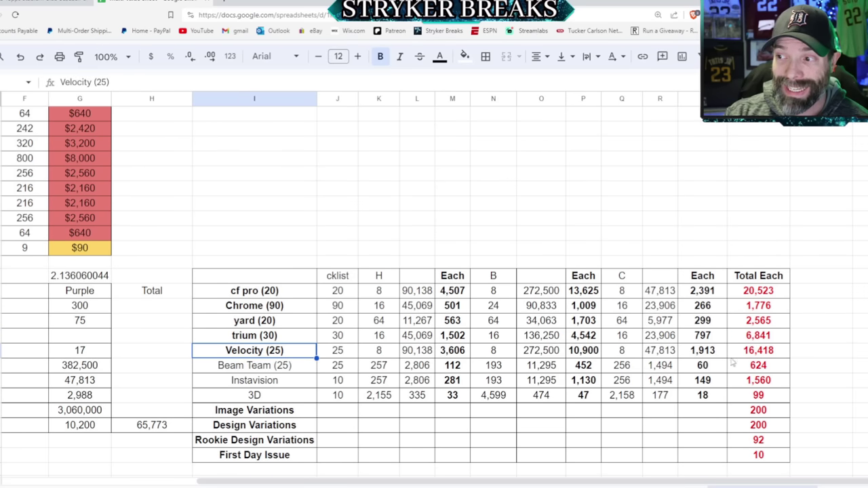
click(765, 354)
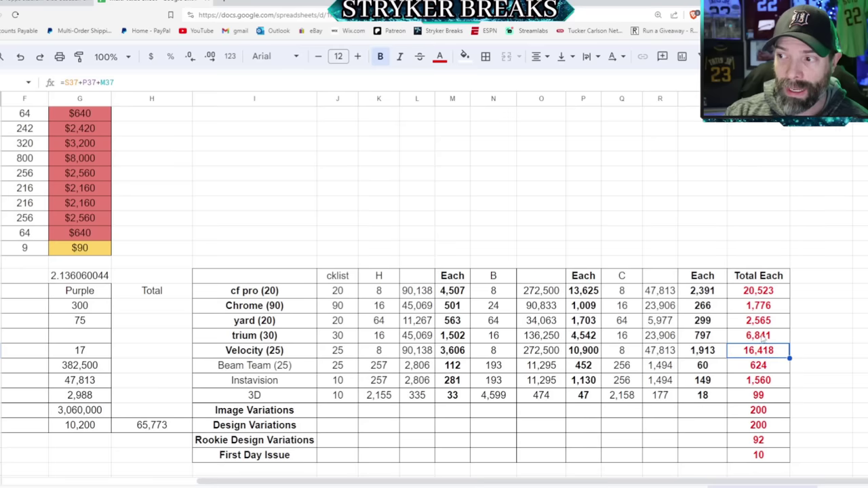
click(763, 338)
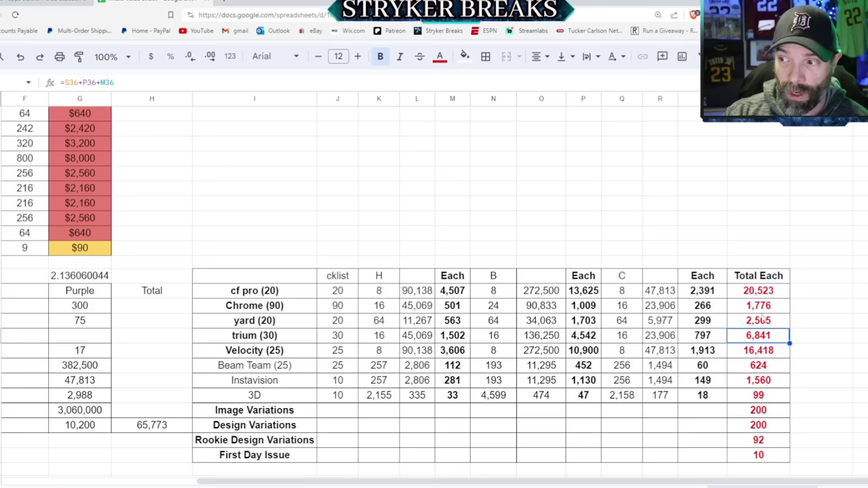
- Check the Total Each figures for the Beam Team, Instavision and 3D inserts
click(288, 372)
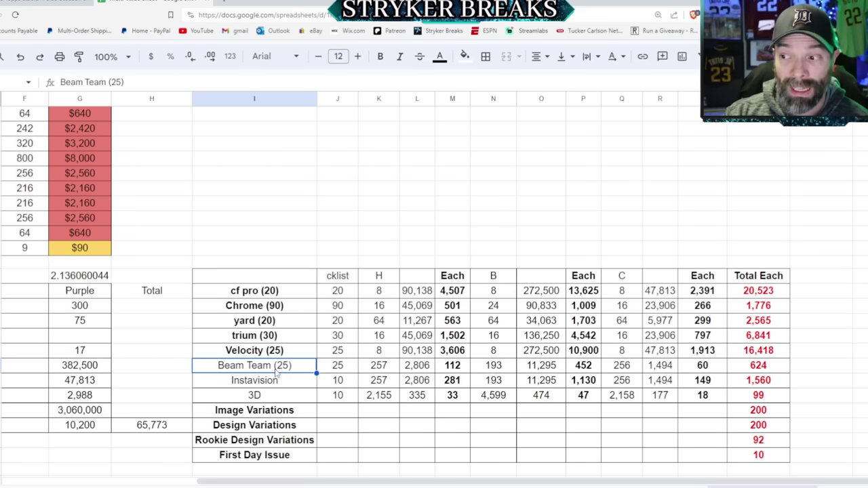
click(769, 370)
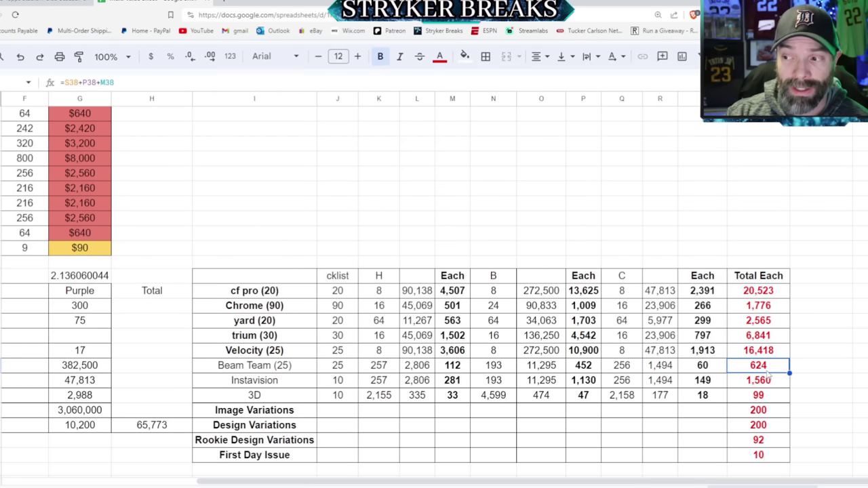
click(287, 384)
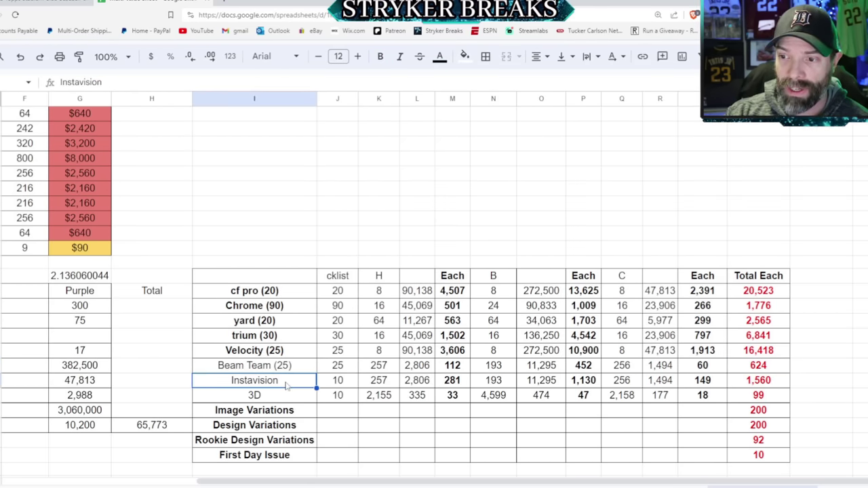
click(768, 385)
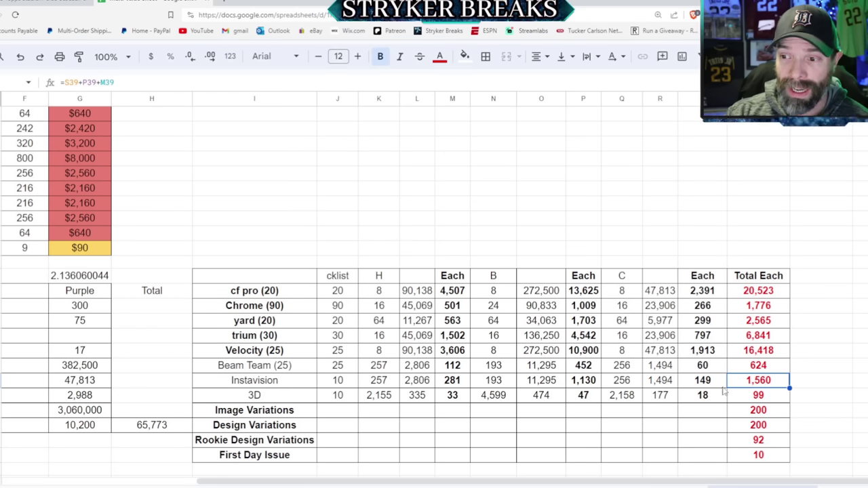
click(283, 397)
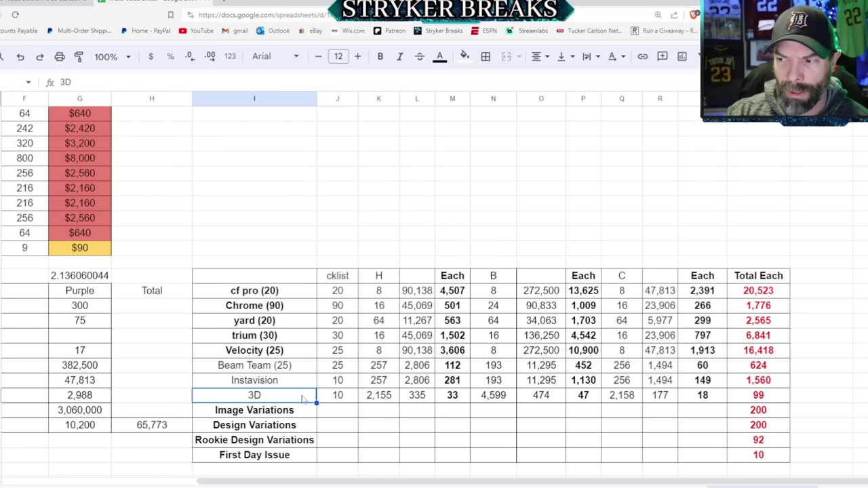
click(780, 400)
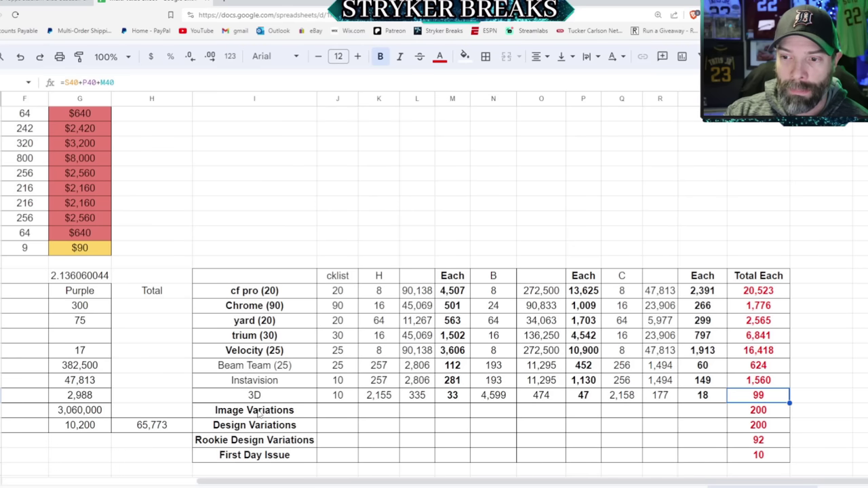
- Review the Total Each figures for Image Variations, Design Variations, Rookie Design Variations and First Day Issue
click(261, 413)
click(757, 412)
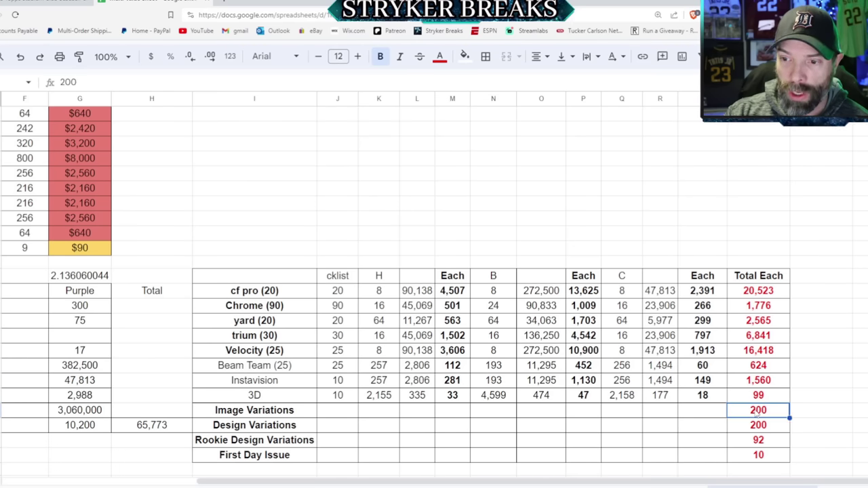
click(765, 429)
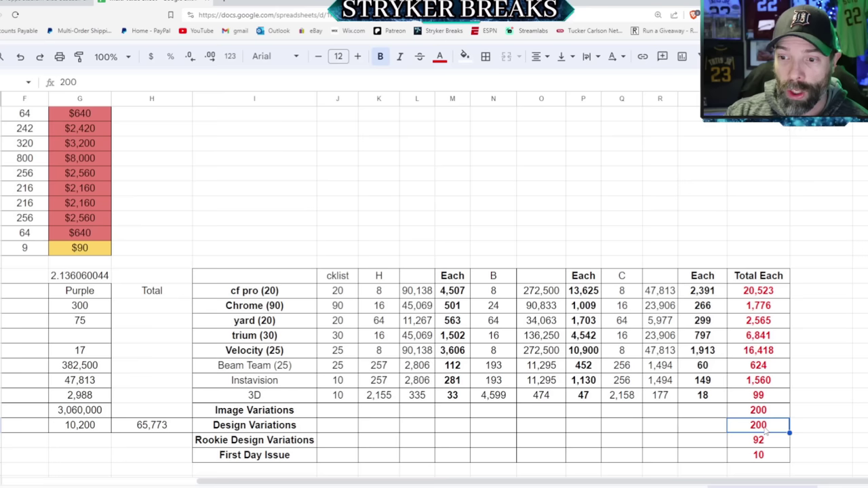
click(271, 441)
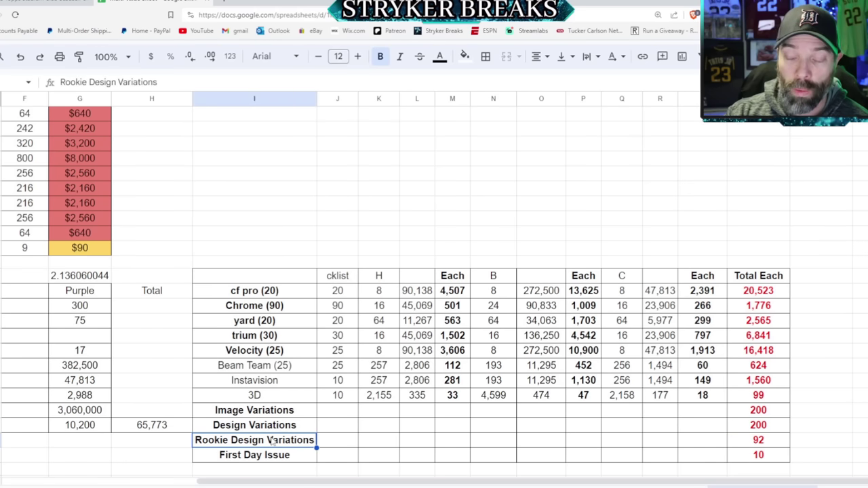
click(775, 445)
click(235, 454)
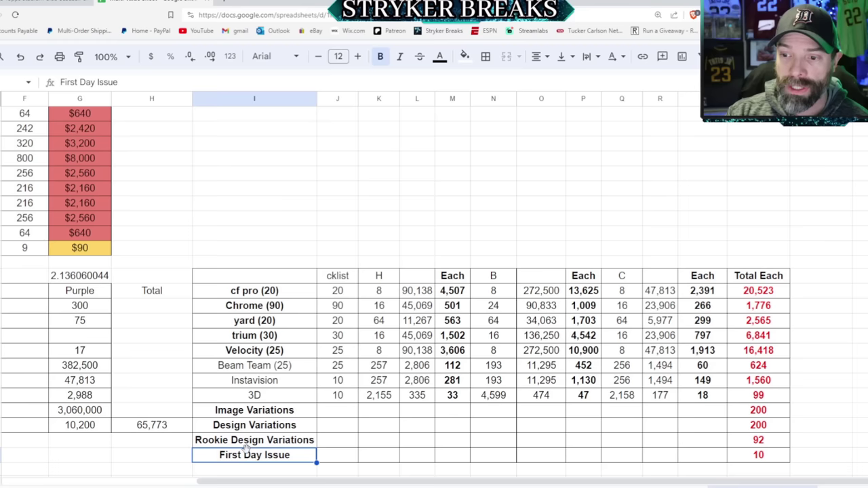
click(759, 457)
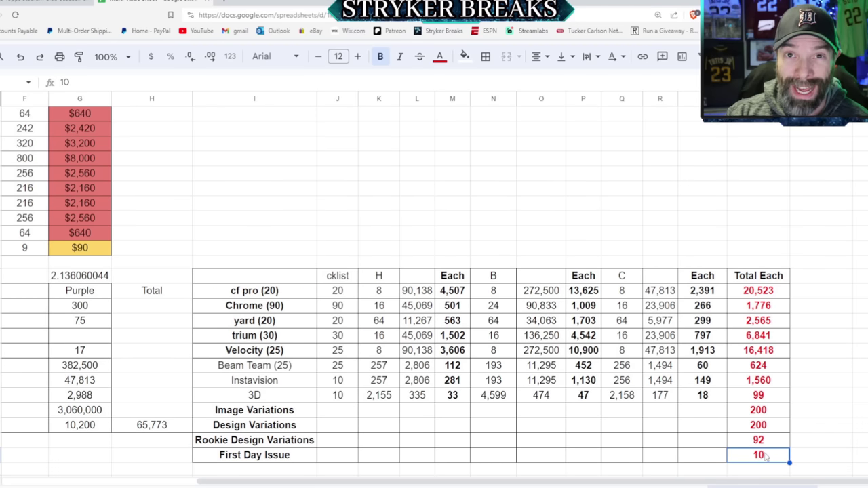